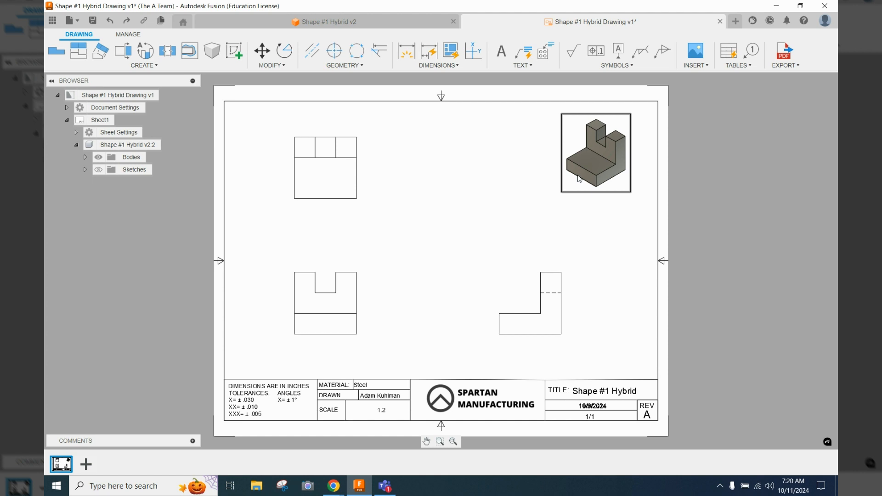
Dimension the overall width of the front view between its top outer corners, placing the dimension above the view.
double_click(578, 175)
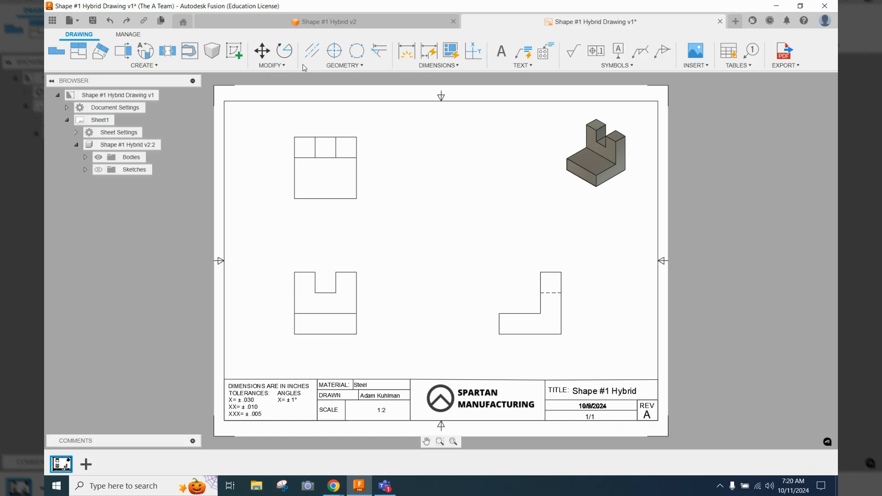
left_click(425, 66)
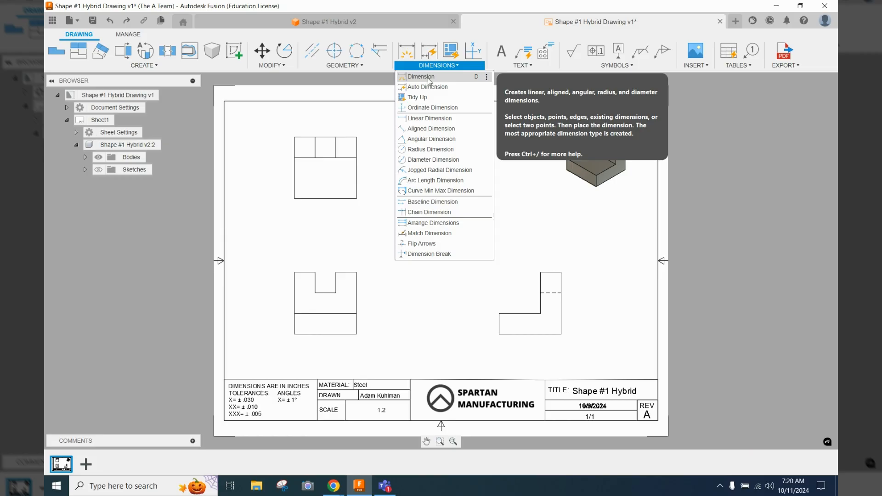
left_click(428, 77)
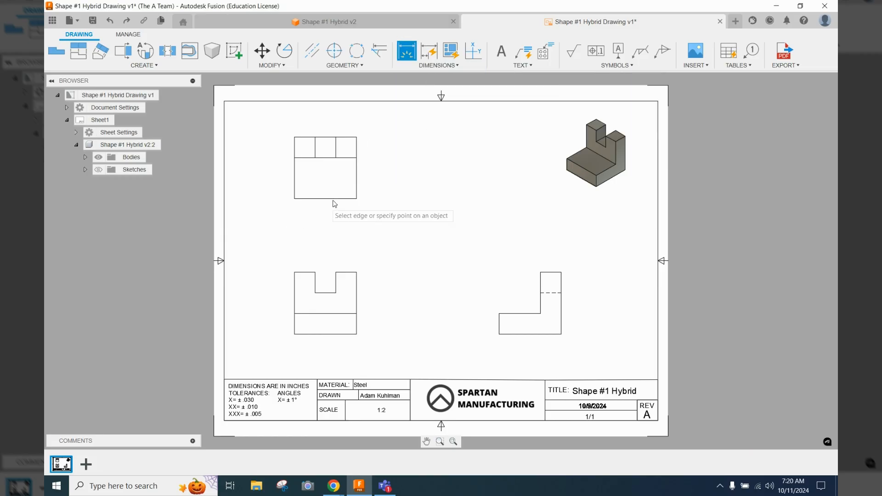
left_click(295, 272)
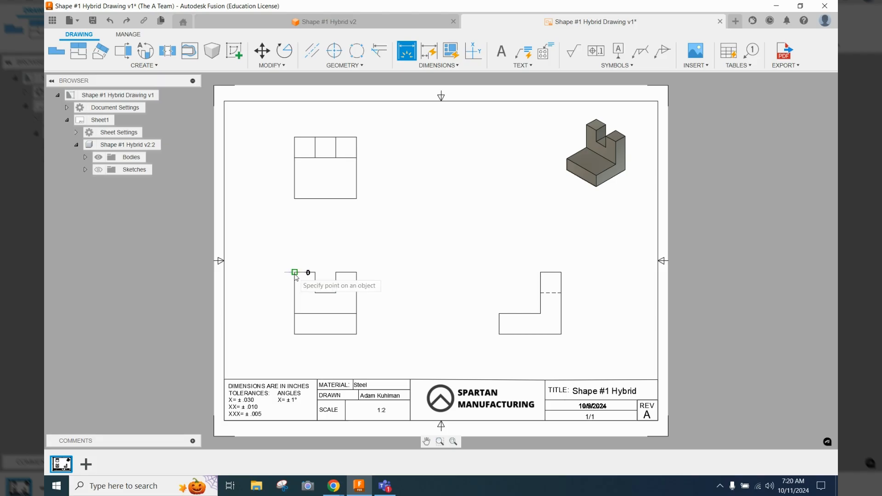
left_click(356, 273)
left_click(356, 274)
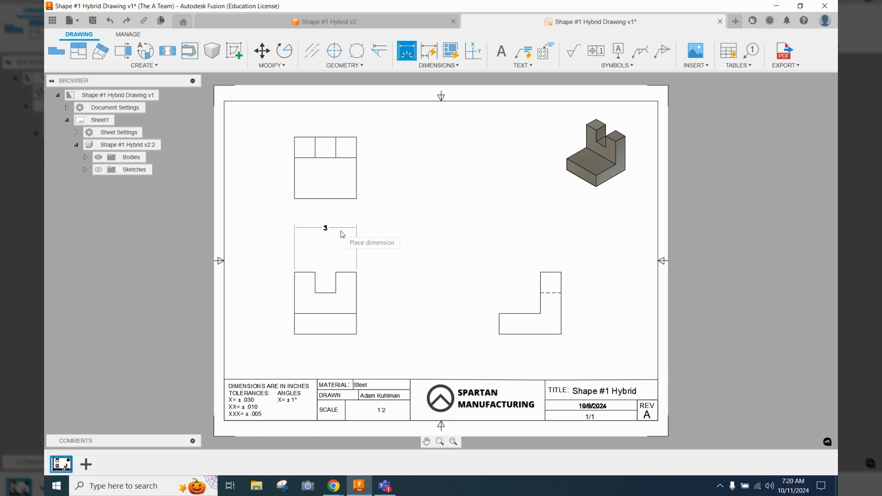
left_click(342, 234)
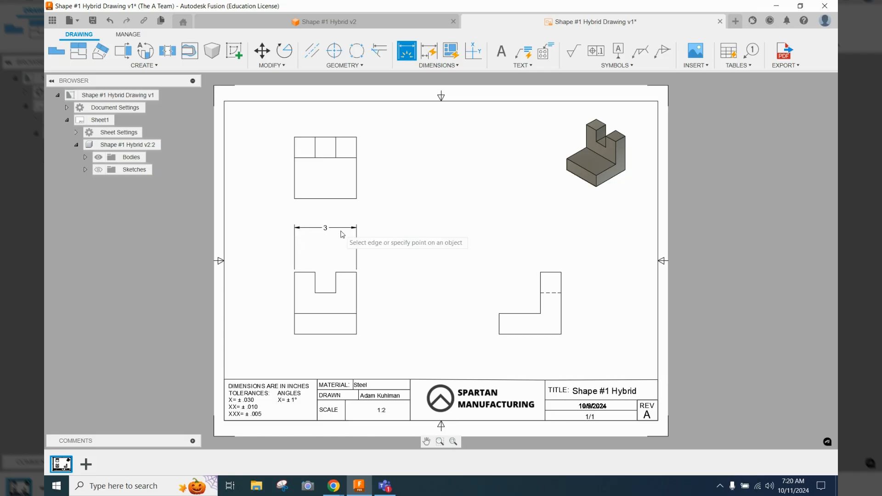
Dimension the overall height of the front view along its right side, placing the dimension between the front and side views.
left_click(356, 272)
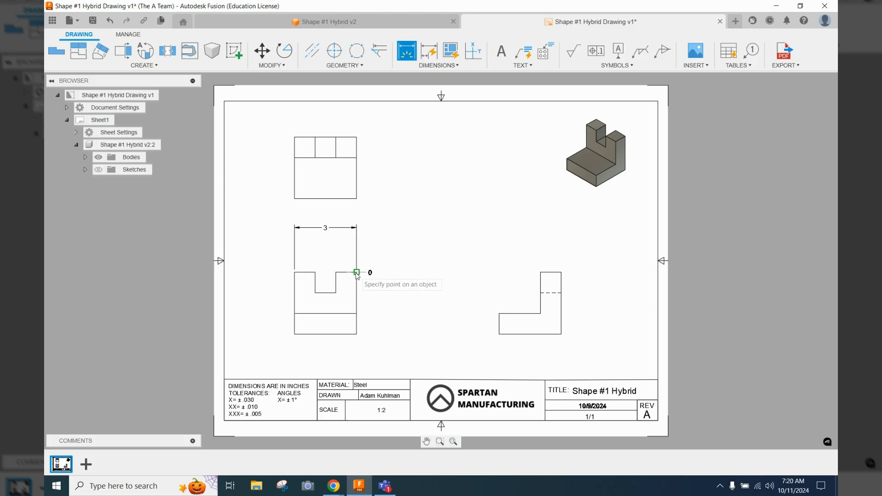
left_click(357, 334)
left_click(441, 332)
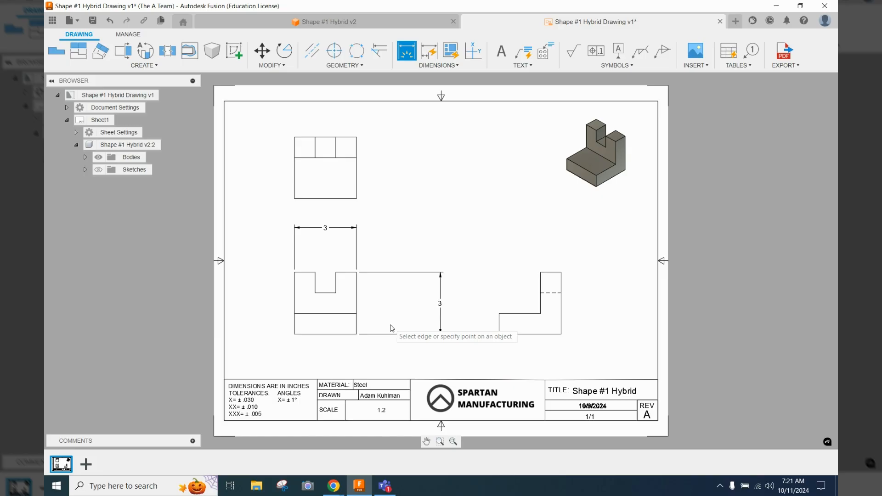
left_click(342, 199)
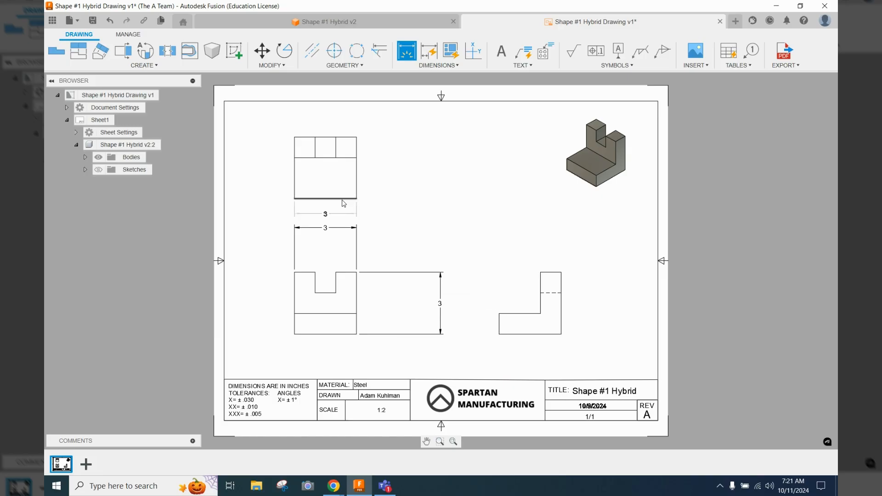
key("Escape")
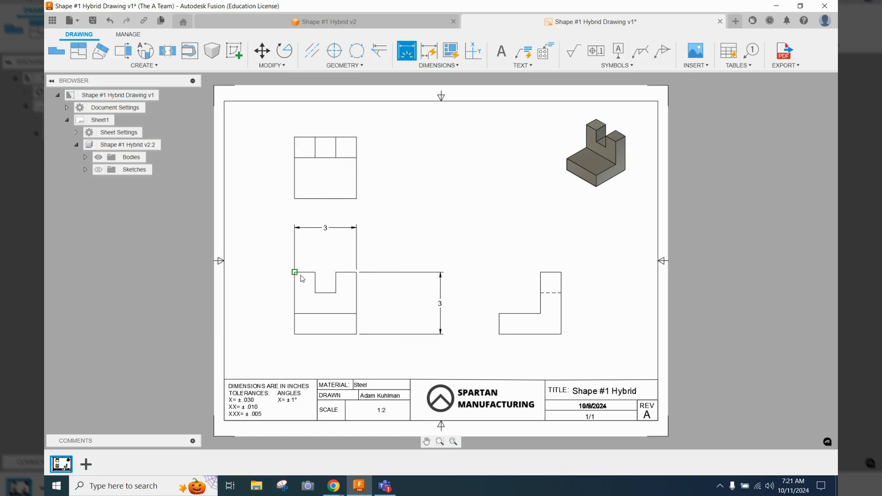
left_click(354, 282)
key("Escape")
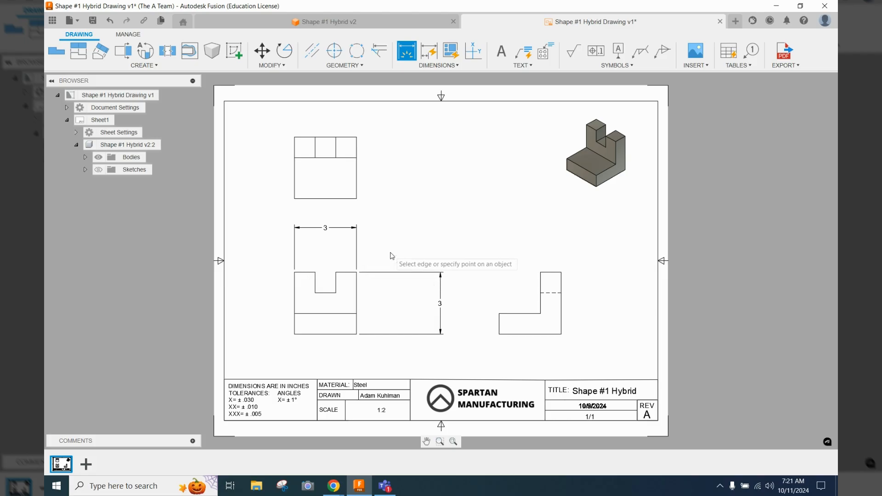
Dimension the overall depth of the top view along its right side, aligned with the front view's height dimension.
left_click(356, 199)
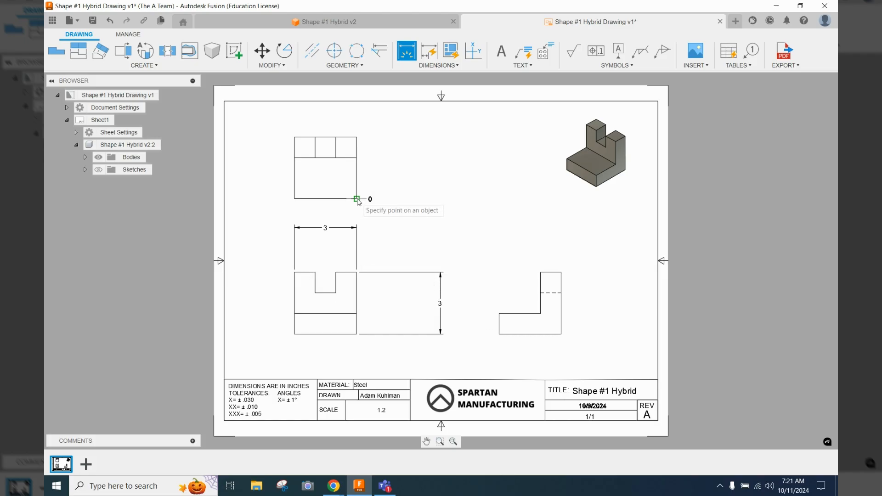
left_click(356, 136)
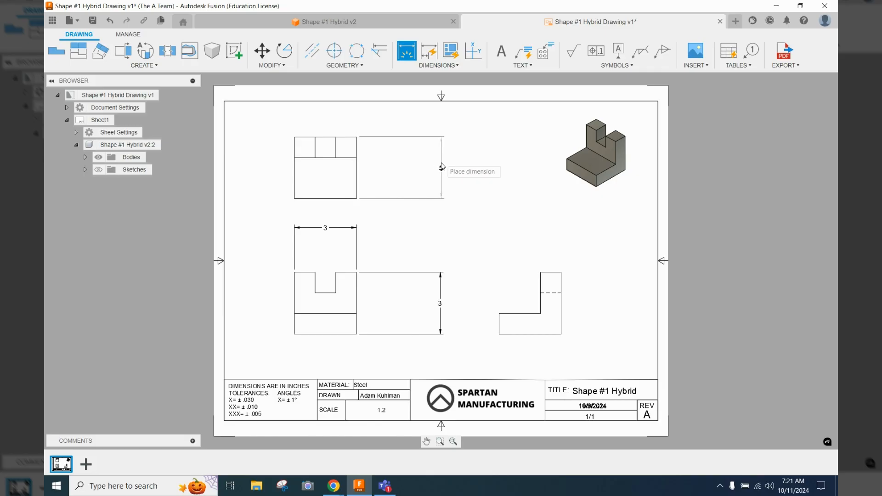
left_click(441, 279)
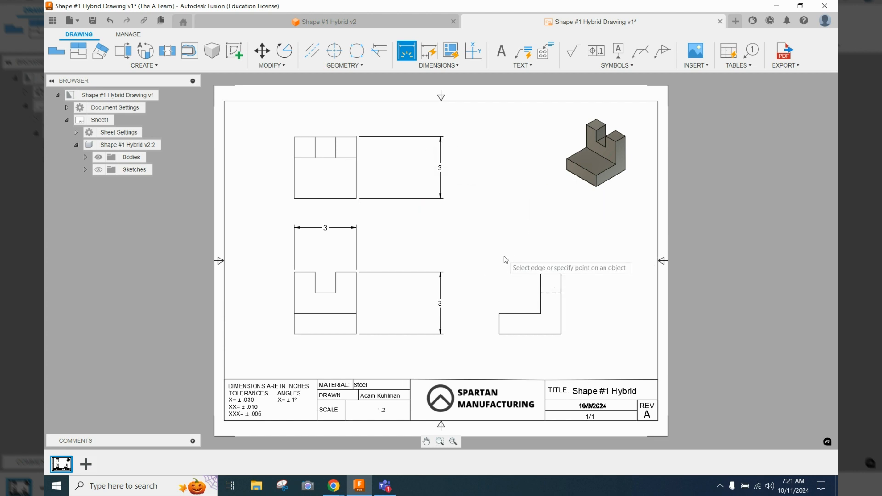
Add baseline dimensions from the bottom of the front view's height dimension to the base step's top edge and the notch floor.
left_click(445, 66)
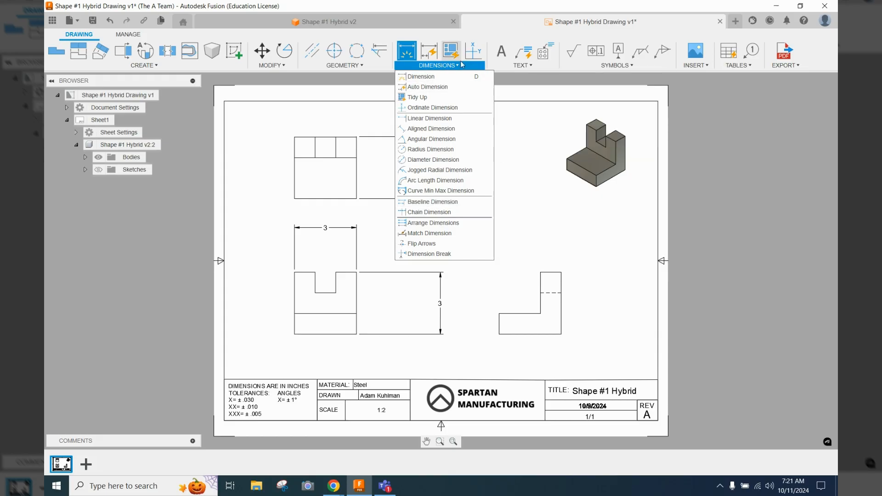
left_click(421, 202)
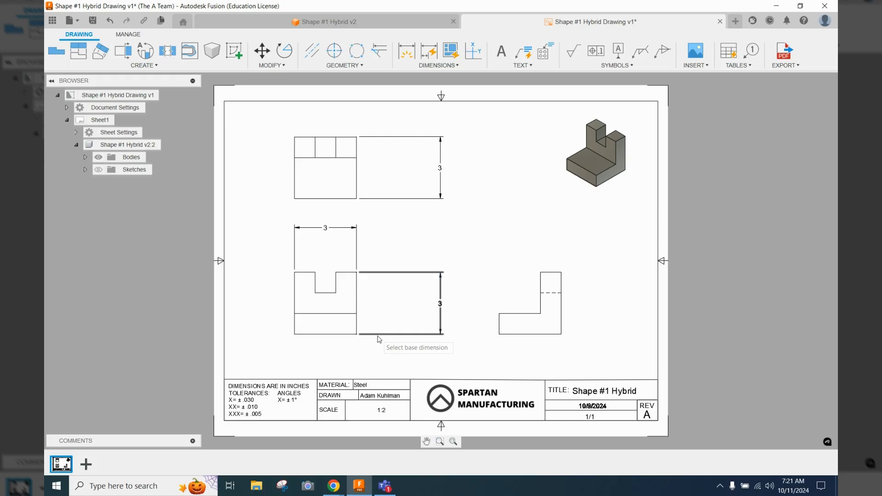
left_click(379, 339)
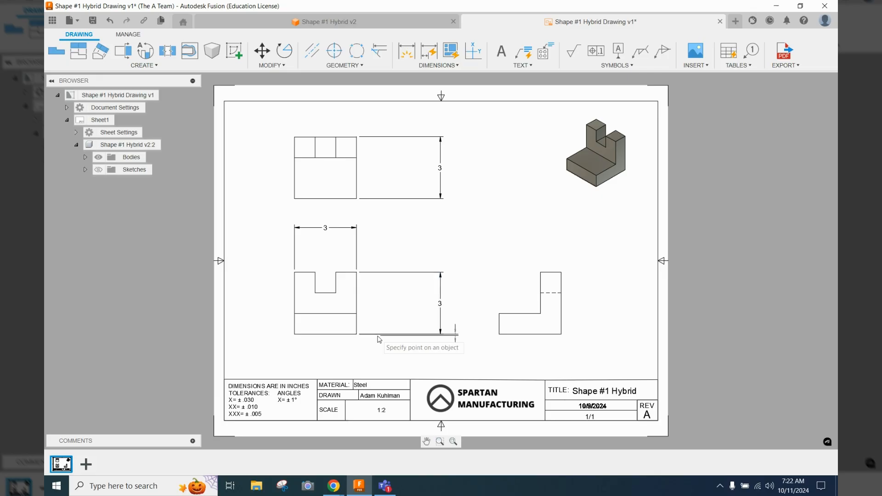
left_click(340, 317)
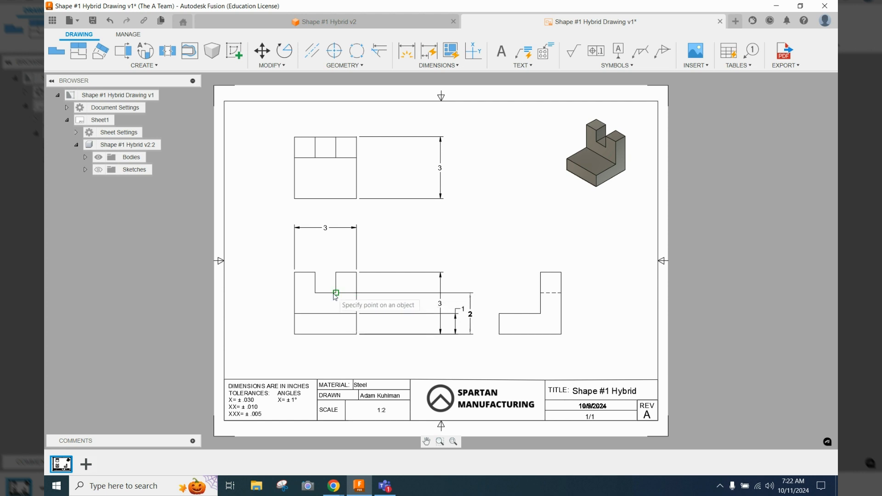
left_click(336, 293)
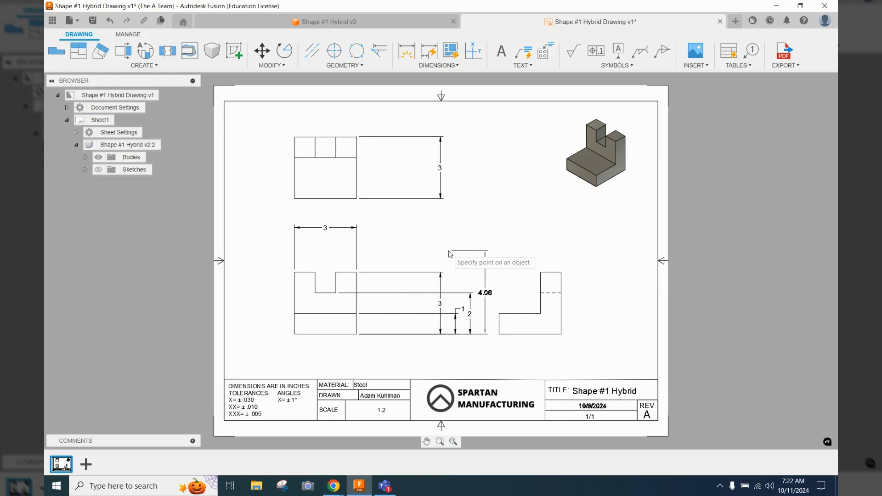
right_click(450, 254)
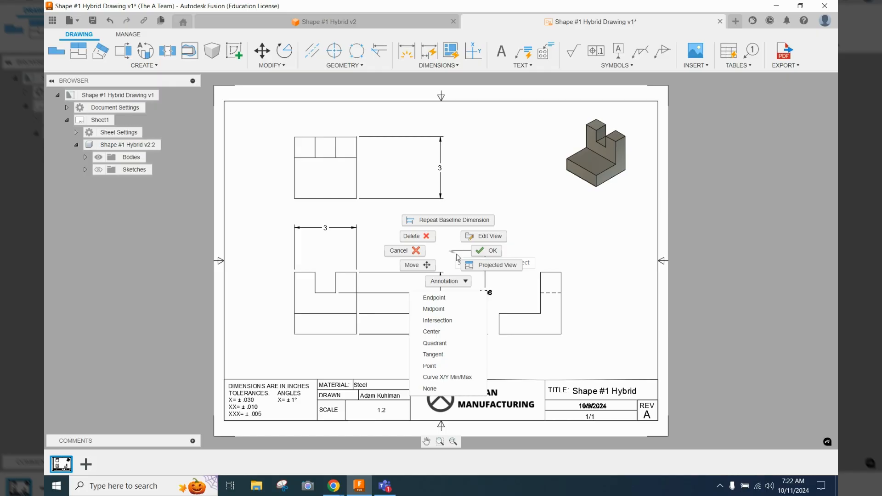
left_click(481, 251)
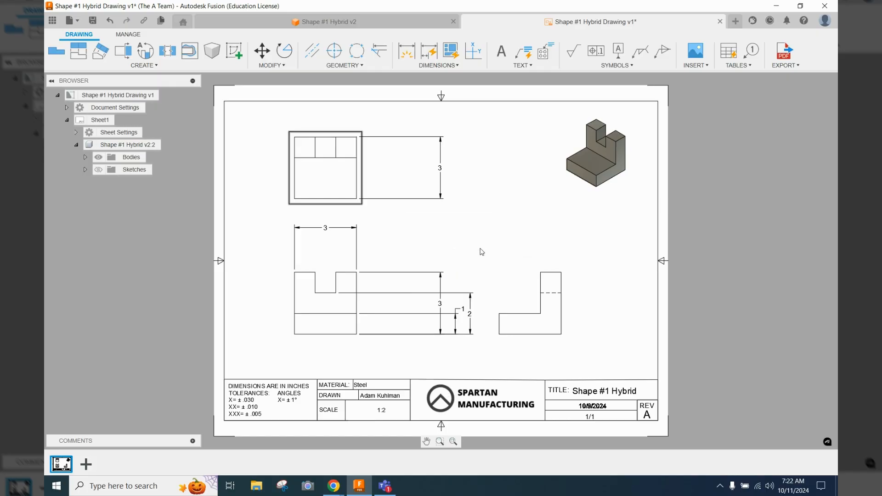
Move the step-height and notch-floor dimensions inward so they sit staggered between the front view and its overall height dimension.
left_click(457, 320)
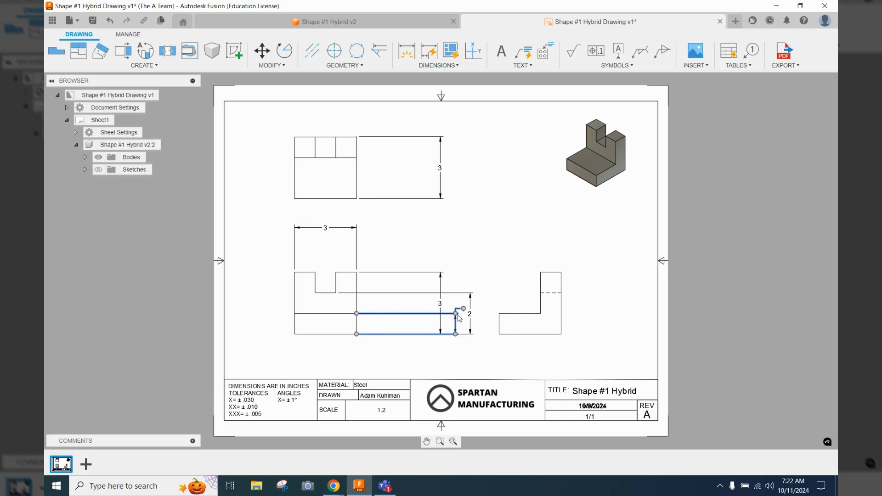
left_click(455, 314)
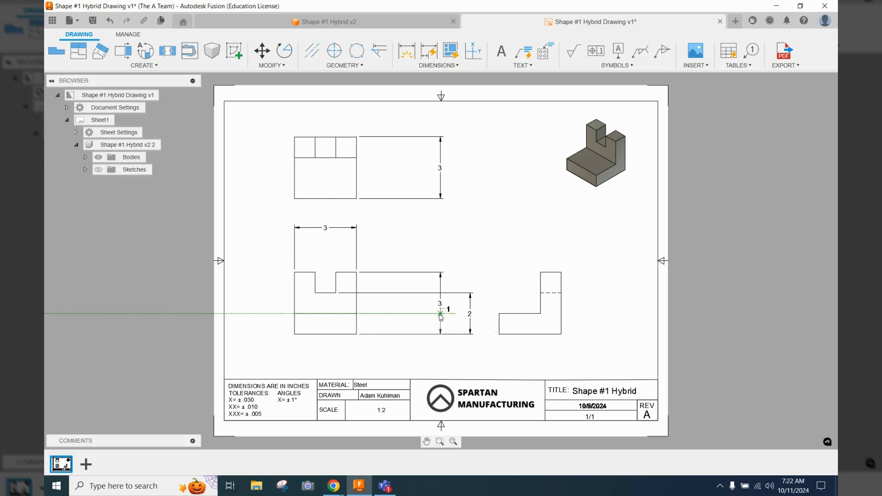
left_click(384, 314)
left_click(470, 303)
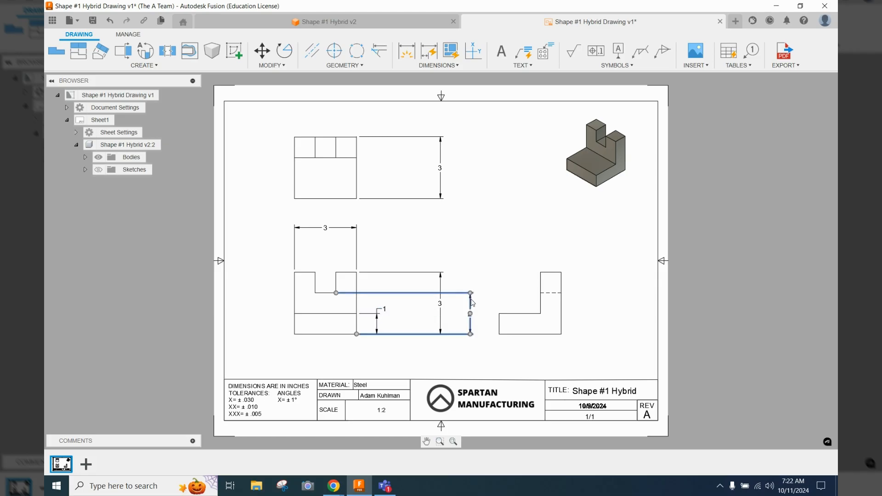
left_click(469, 292)
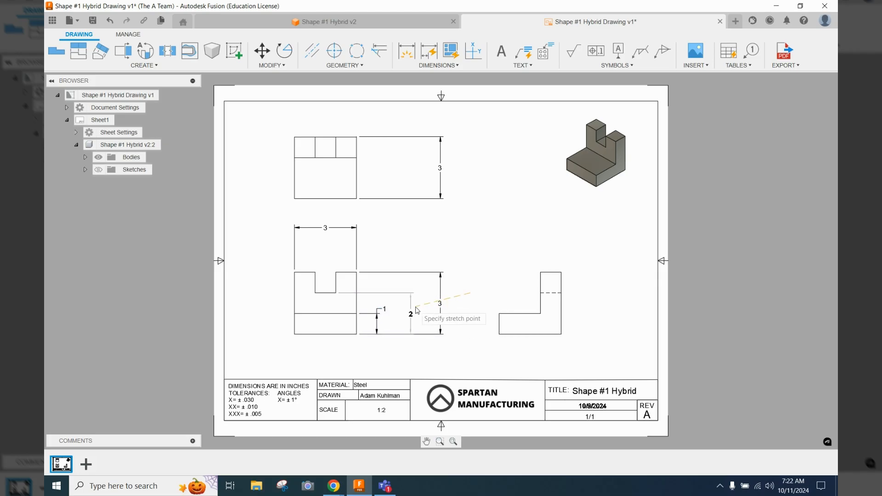
left_click(411, 293)
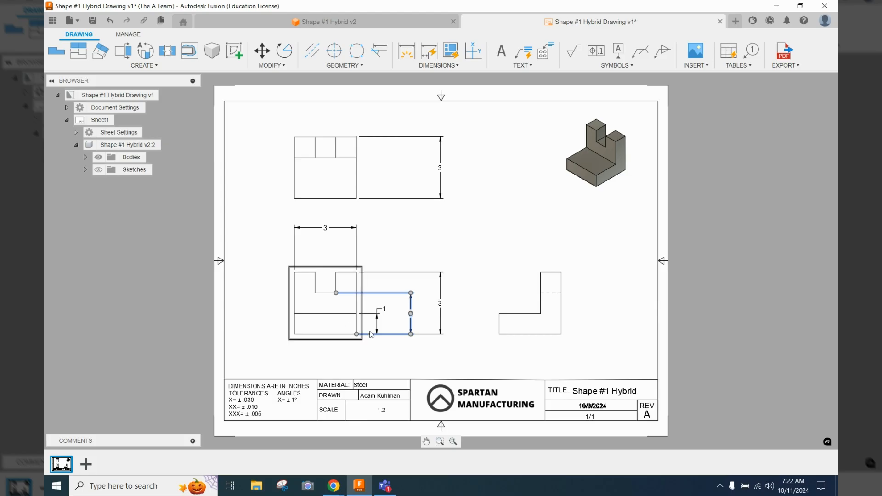
left_click(418, 362)
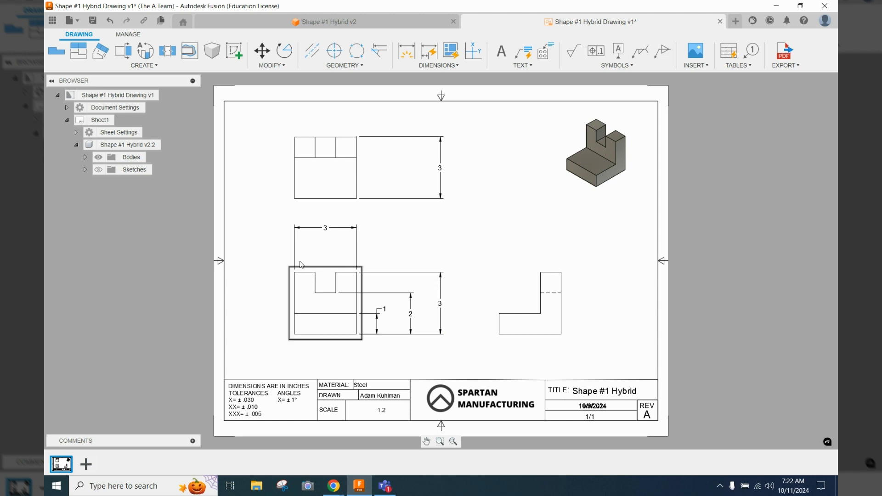
left_click(445, 68)
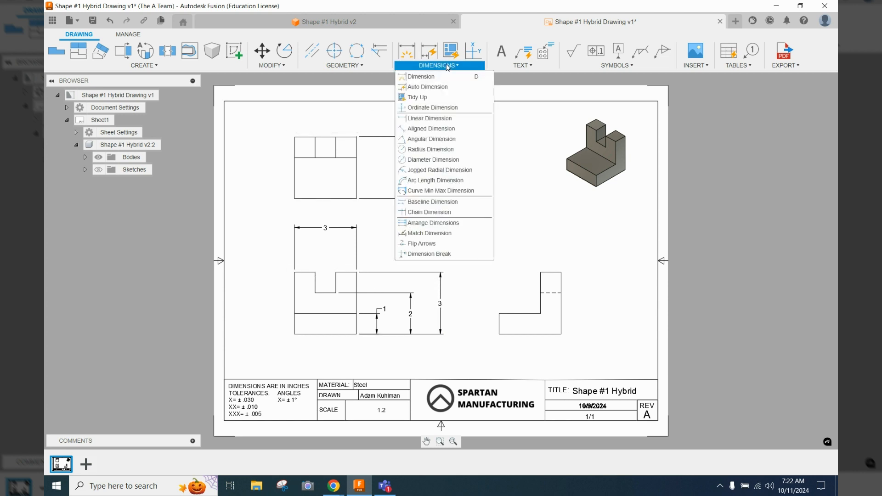
left_click(420, 205)
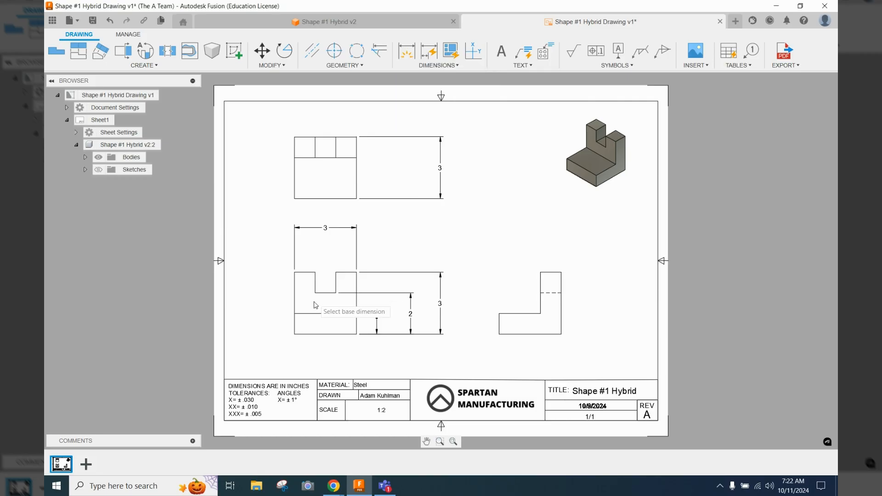
left_click(294, 253)
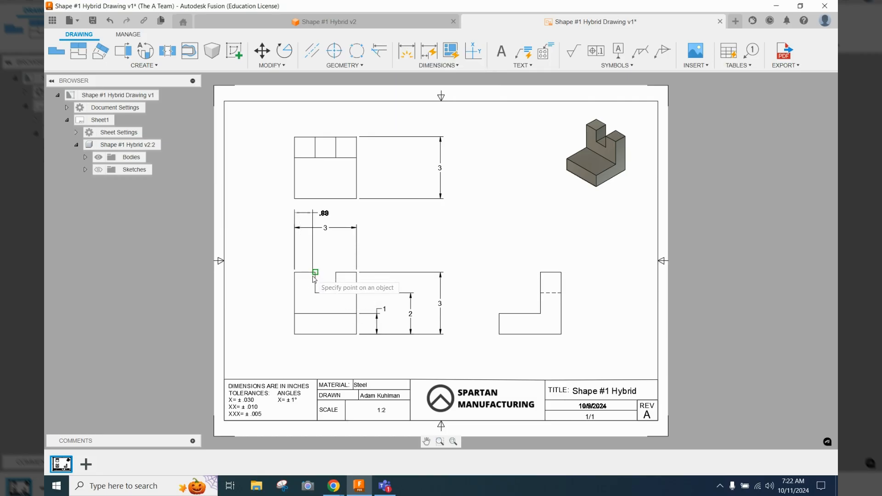
left_click(316, 272)
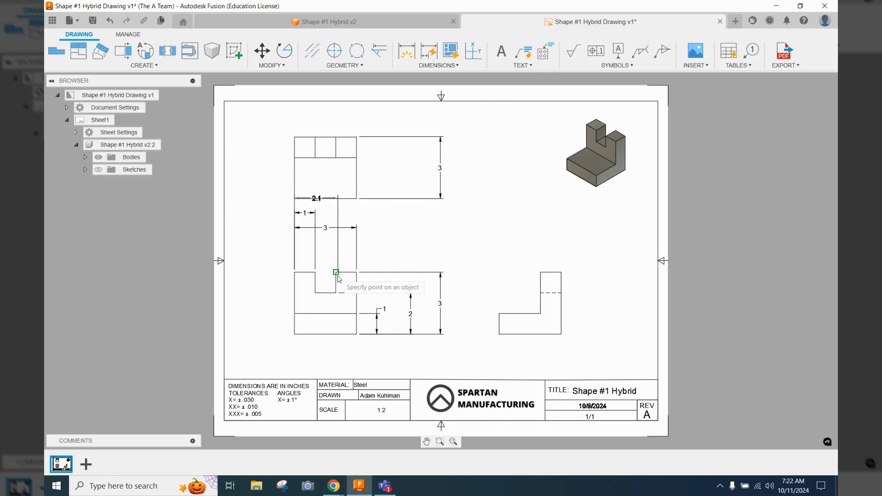
left_click(336, 273)
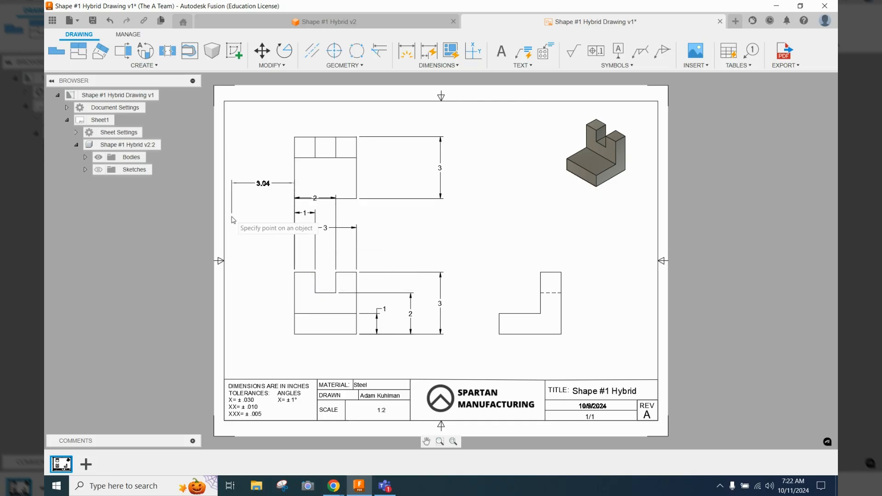
key("Escape")
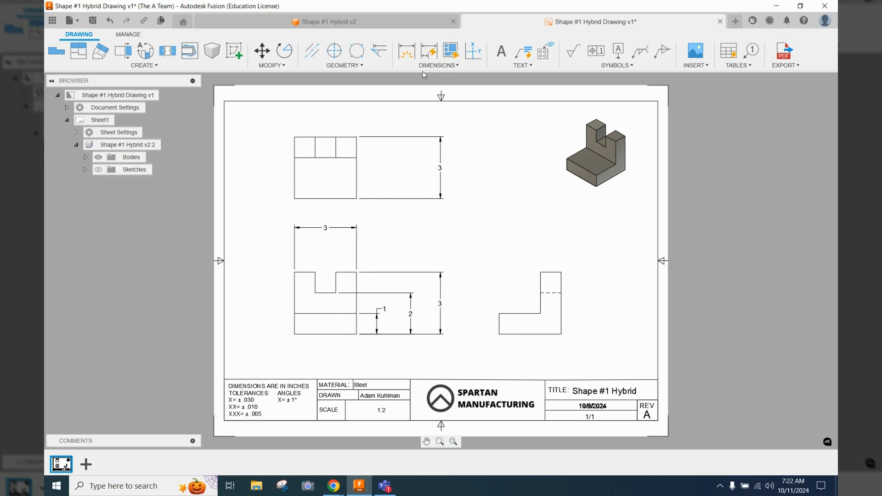
Add baseline dimensions from the left end of the front view's overall width dimension to the notch's left and right edges.
left_click(437, 65)
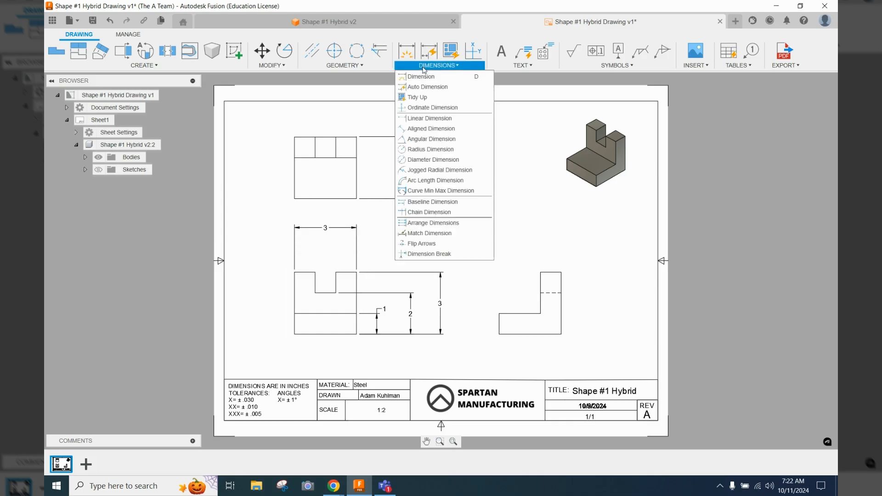
left_click(431, 202)
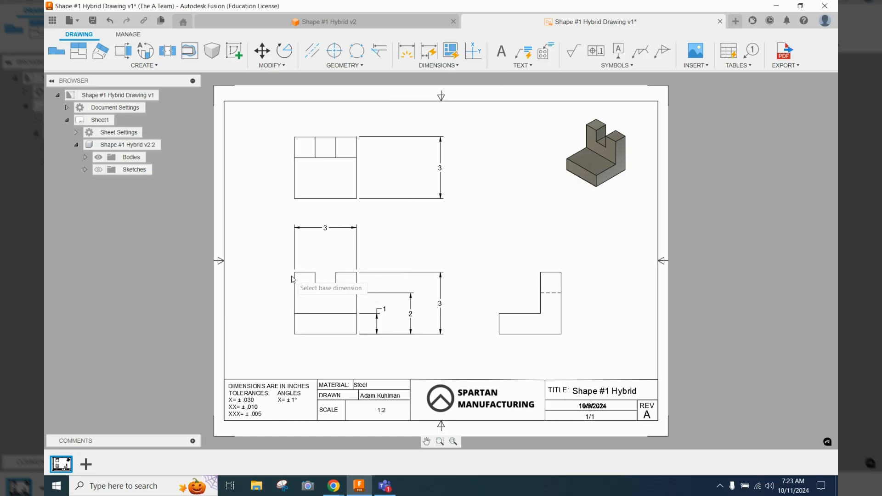
left_click(296, 261)
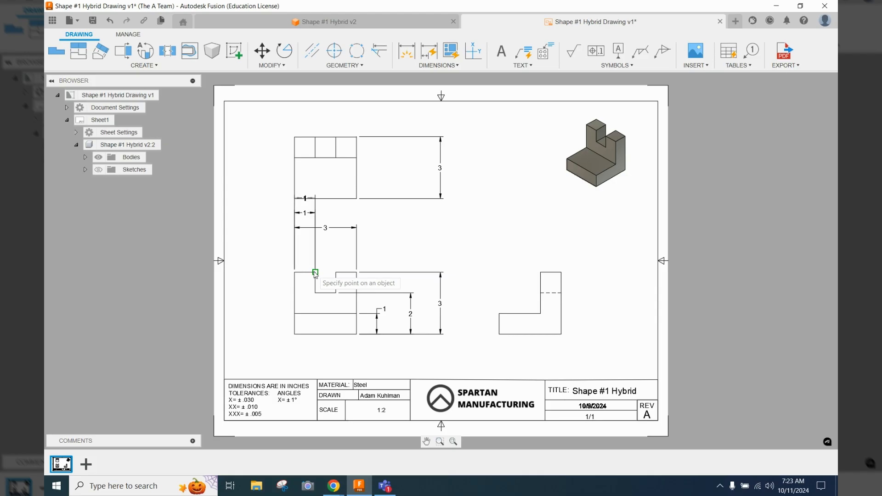
left_click(315, 273)
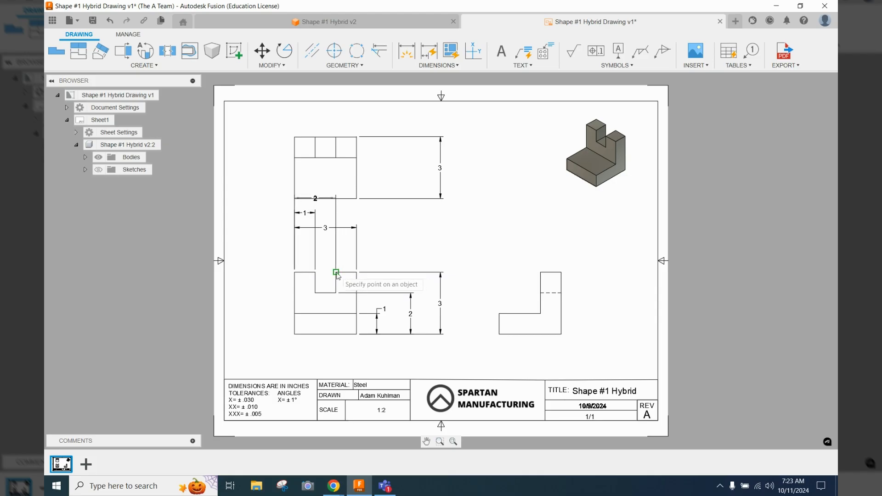
left_click(336, 273)
right_click(338, 256)
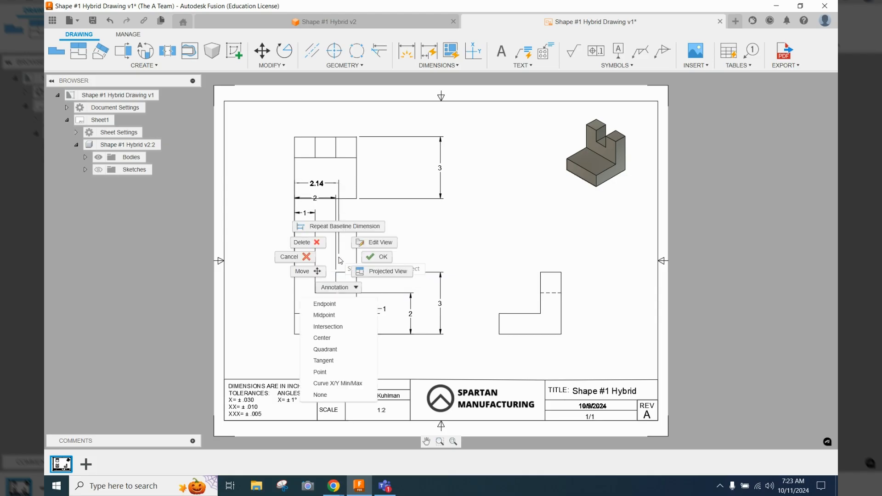
left_click(381, 258)
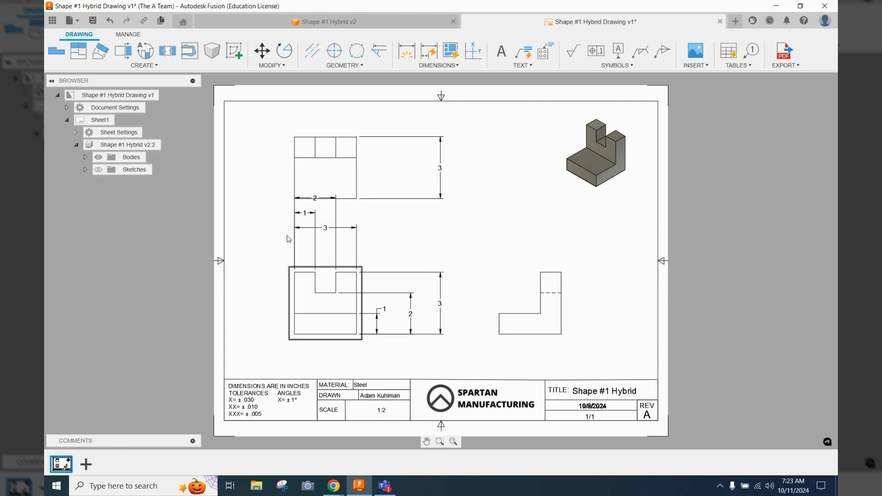
Move the two notch-edge dimensions inward so they stack between the front view and its overall width dimension.
left_click(301, 214)
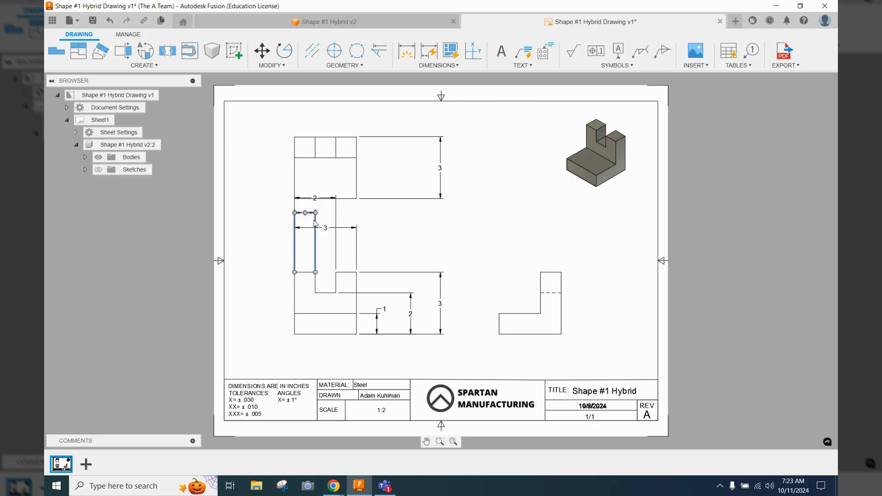
left_click_drag(304, 213, 304, 258)
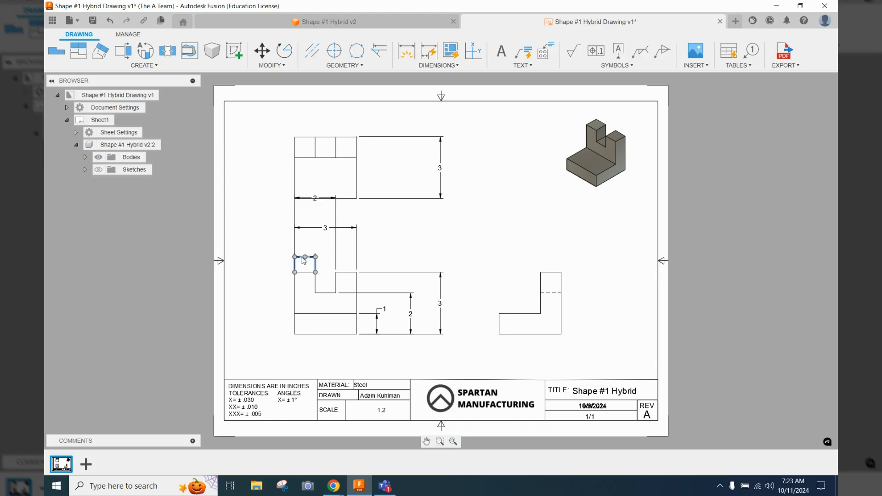
left_click(315, 198)
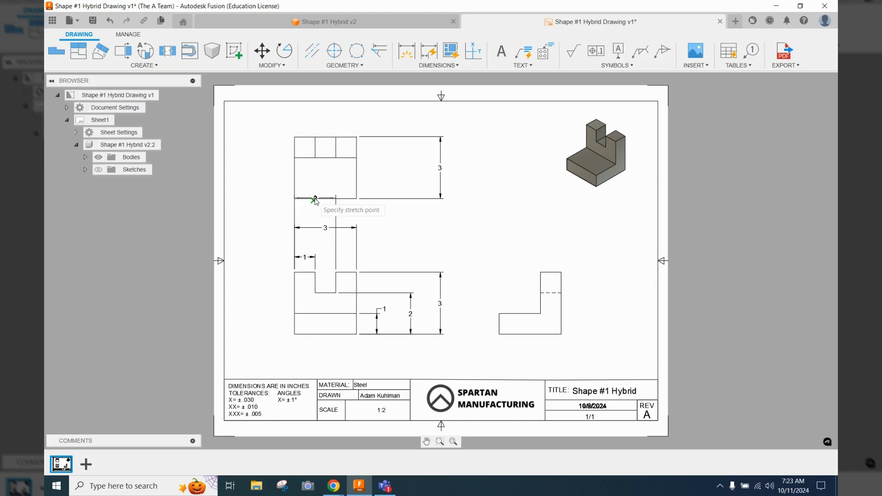
left_click(315, 241)
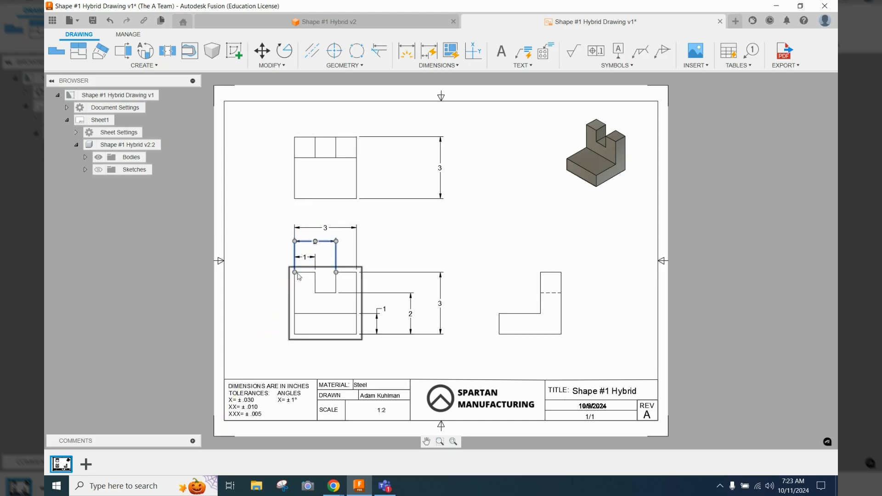
Add a baseline dimension from the bottom of the top view's depth dimension to the back edge of the lower step.
left_click(415, 66)
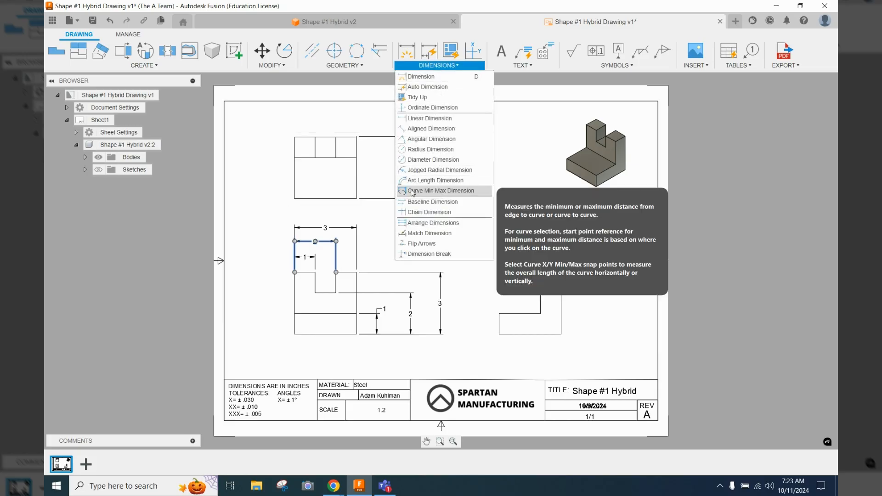
left_click(415, 202)
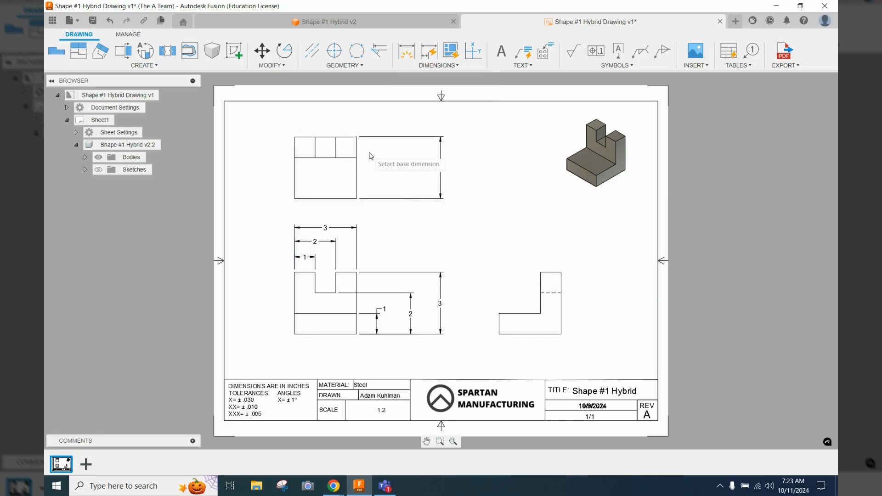
left_click(367, 199)
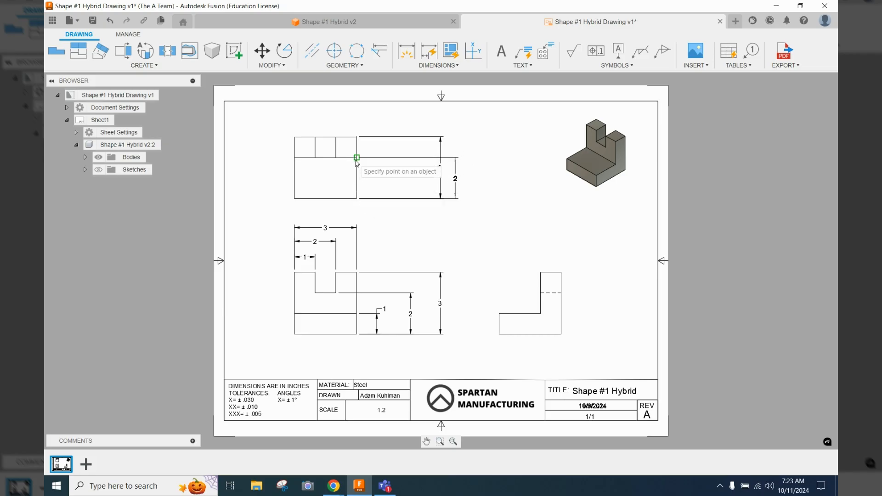
left_click(356, 158)
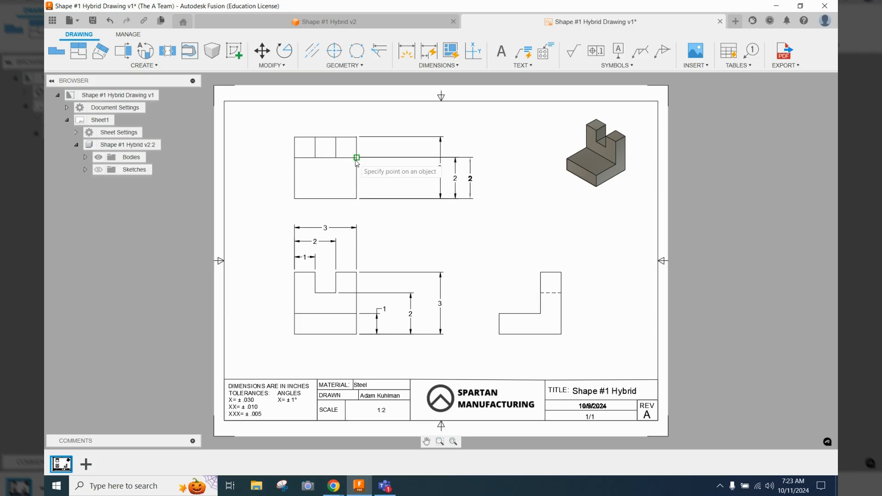
right_click(465, 172)
left_click(505, 171)
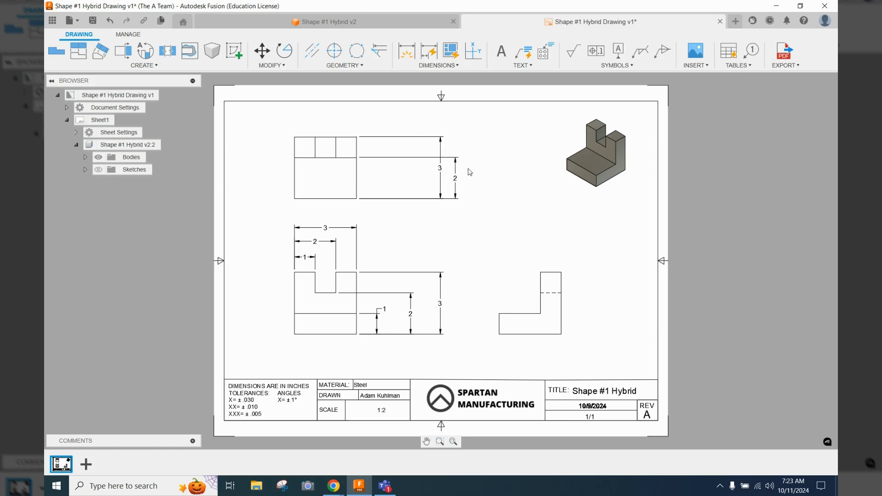
Move the top view's step-depth dimension inward between the view and its overall depth dimension, aligned with the notch-floor dimension below.
double_click(453, 179)
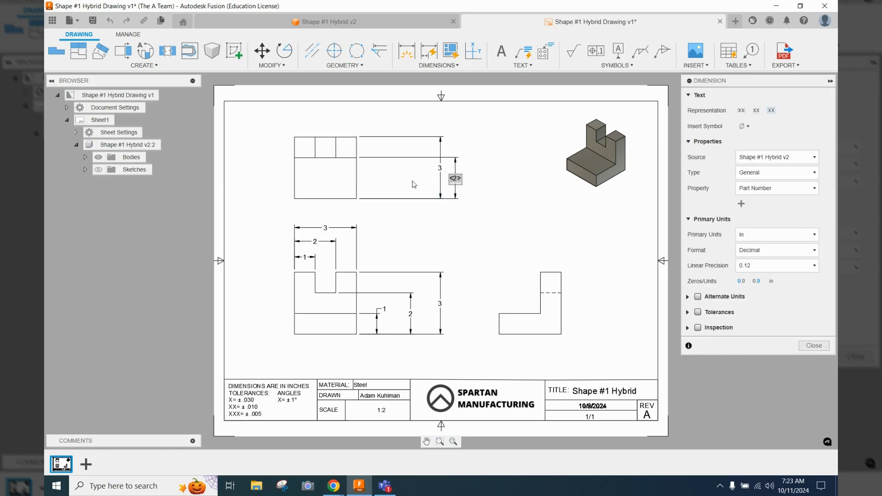
left_click(814, 345)
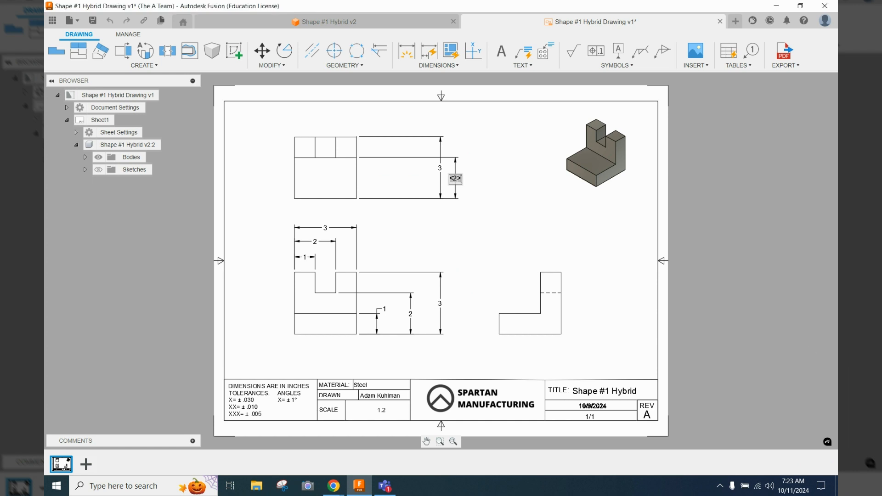
left_click(457, 165)
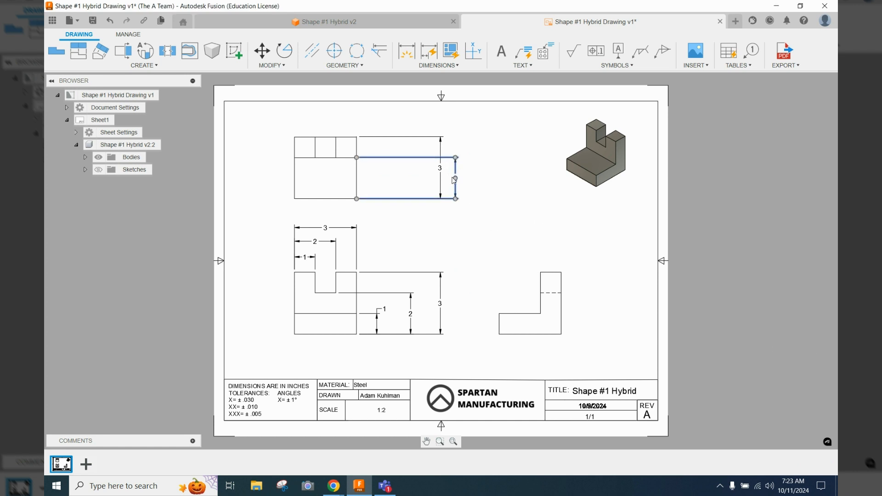
left_click_drag(455, 178, 413, 178)
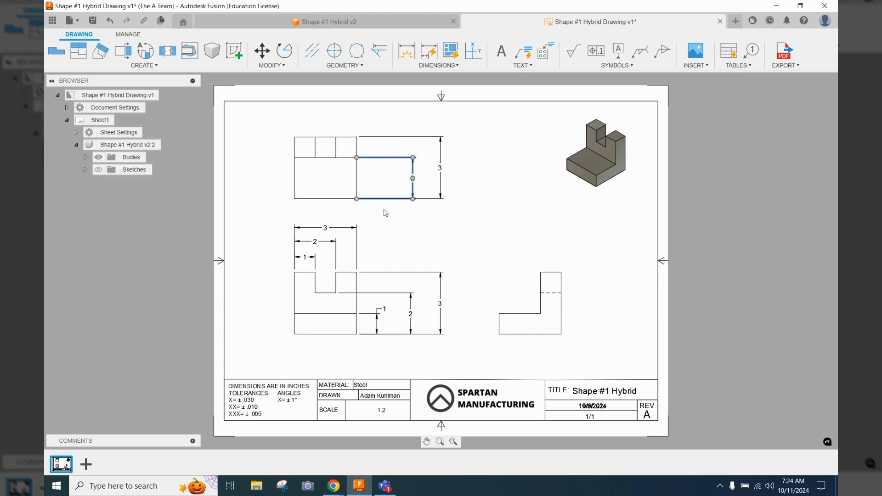
key("Escape")
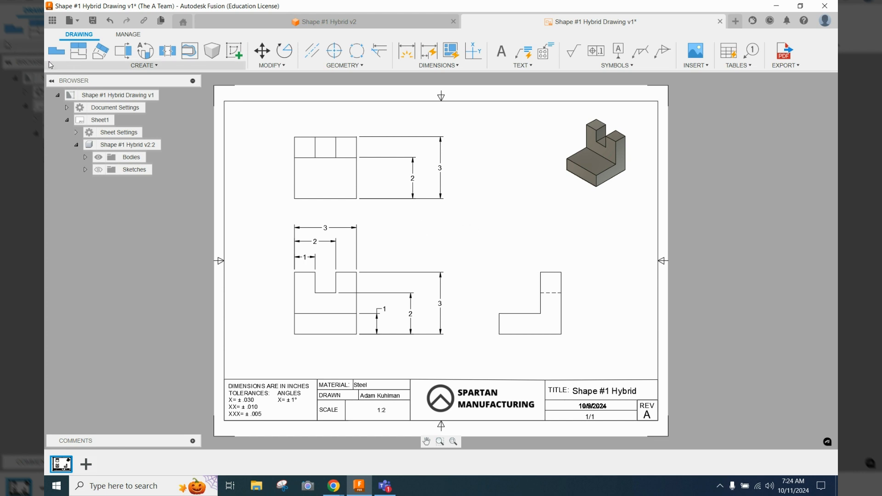
Save the drawing as a new version with the description "User Saved".
left_click(99, 21)
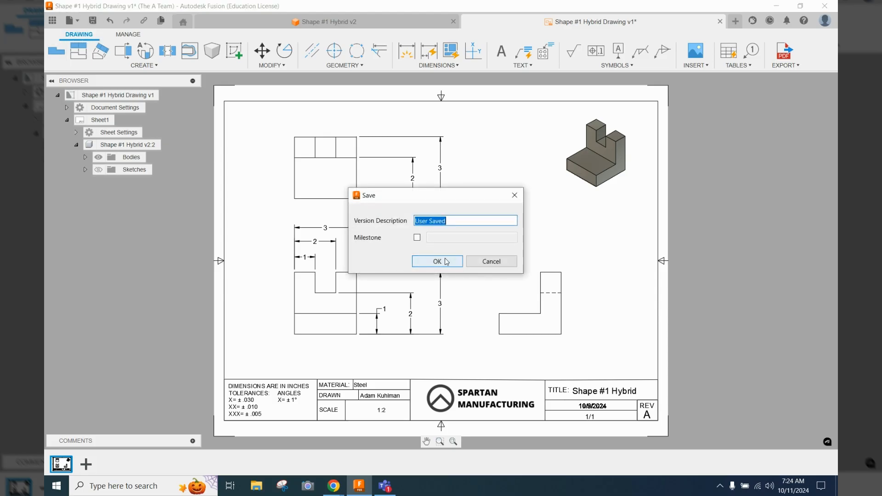
left_click(447, 259)
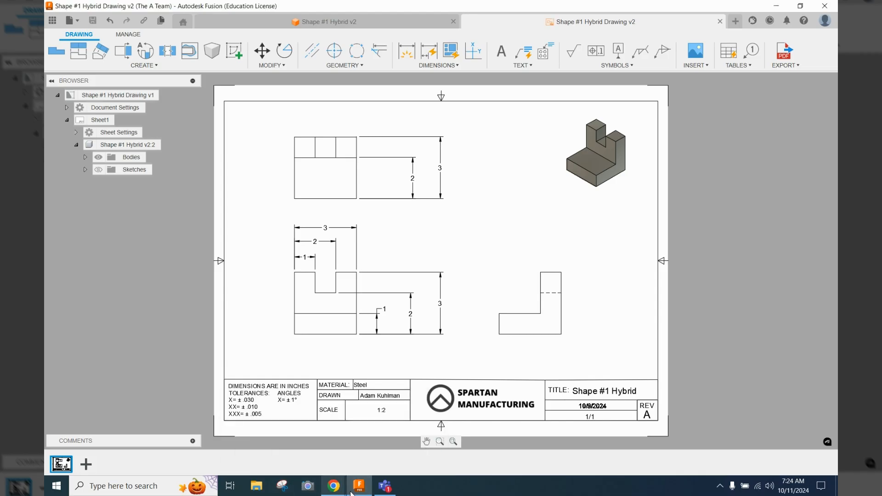
mouse_move(334, 486)
mouse_move(388, 462)
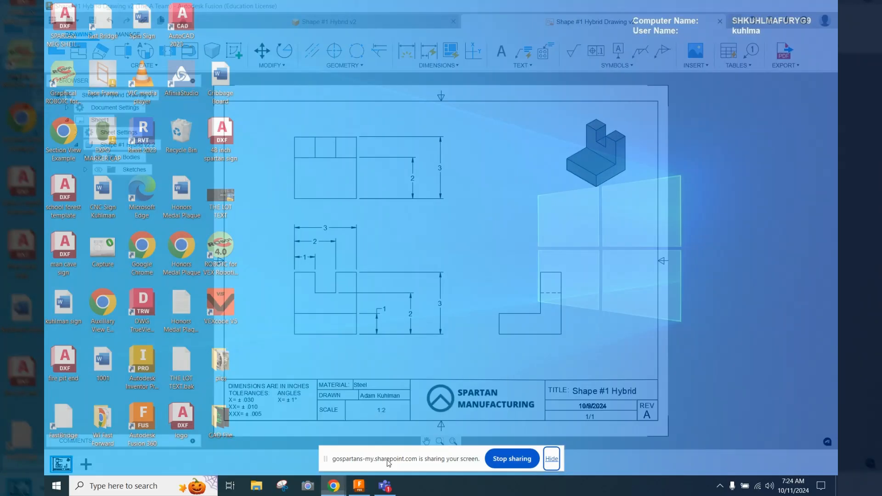